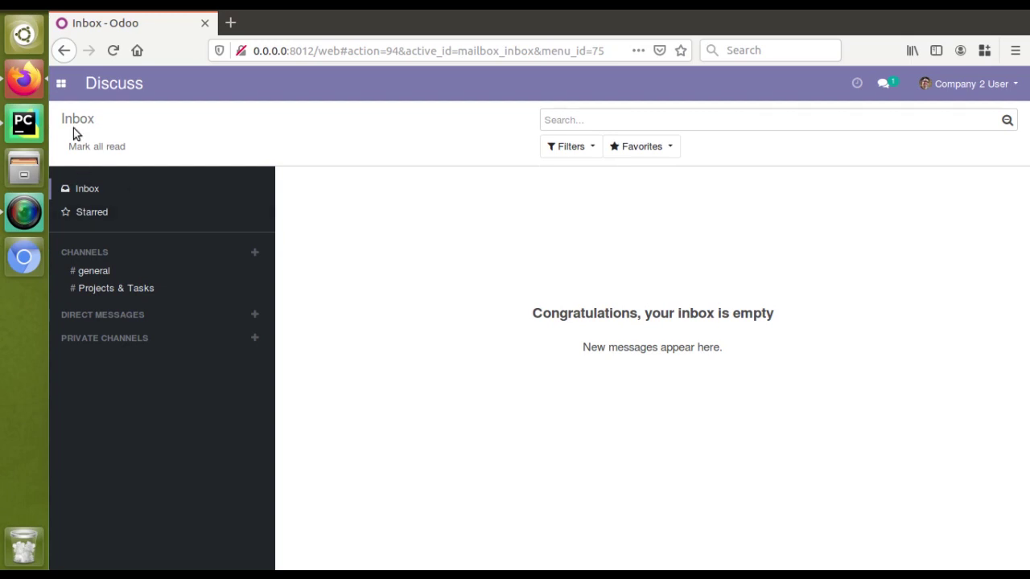
# - Go to Odoo's Settings dashboard and highlight the 'Activate the developer mode' links
pyautogui.click(60, 83)
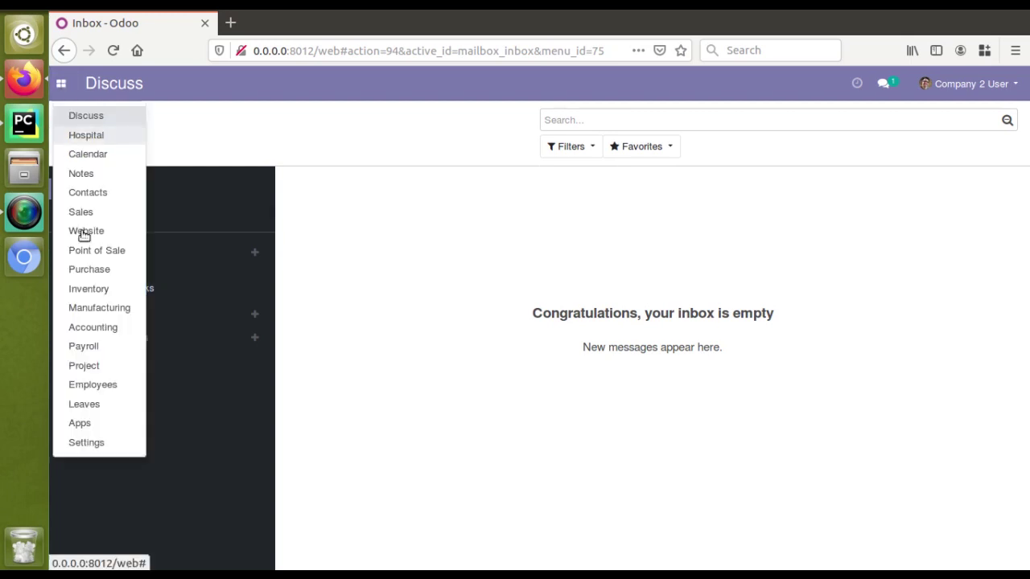
pyautogui.click(112, 444)
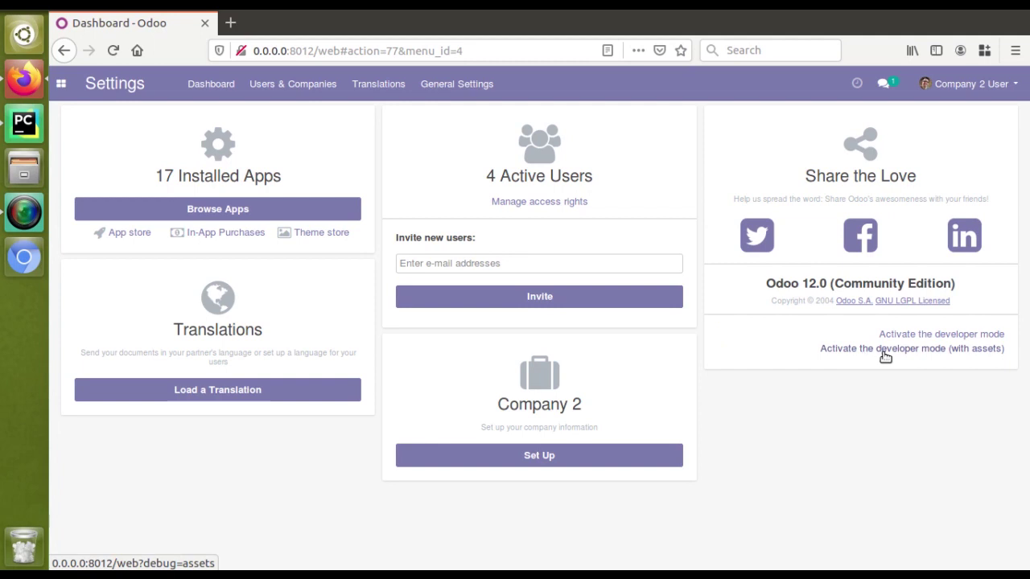
pyautogui.click(343, 53)
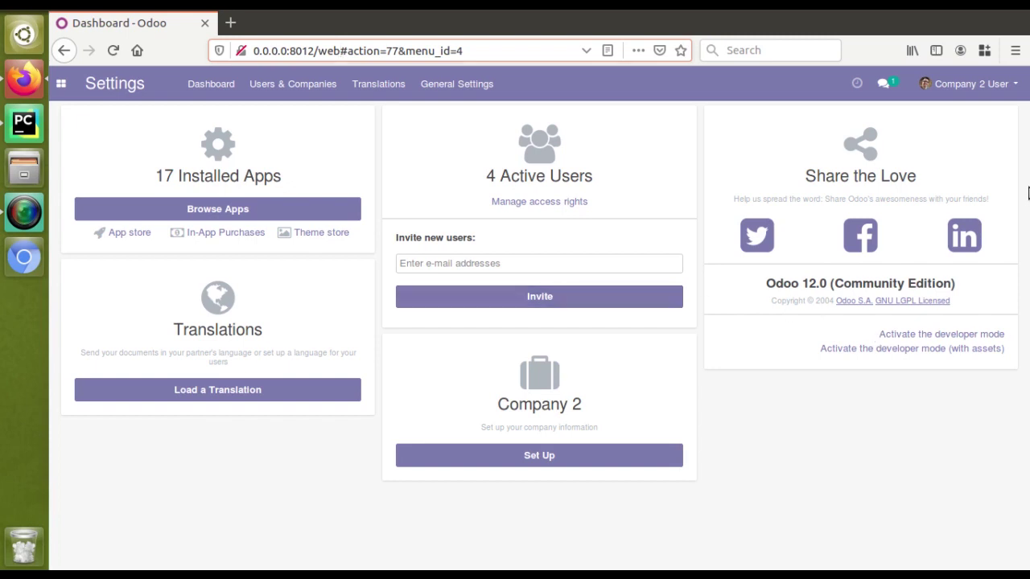
pyautogui.moveTo(1028, 193); pyautogui.dragTo(1028, 357)
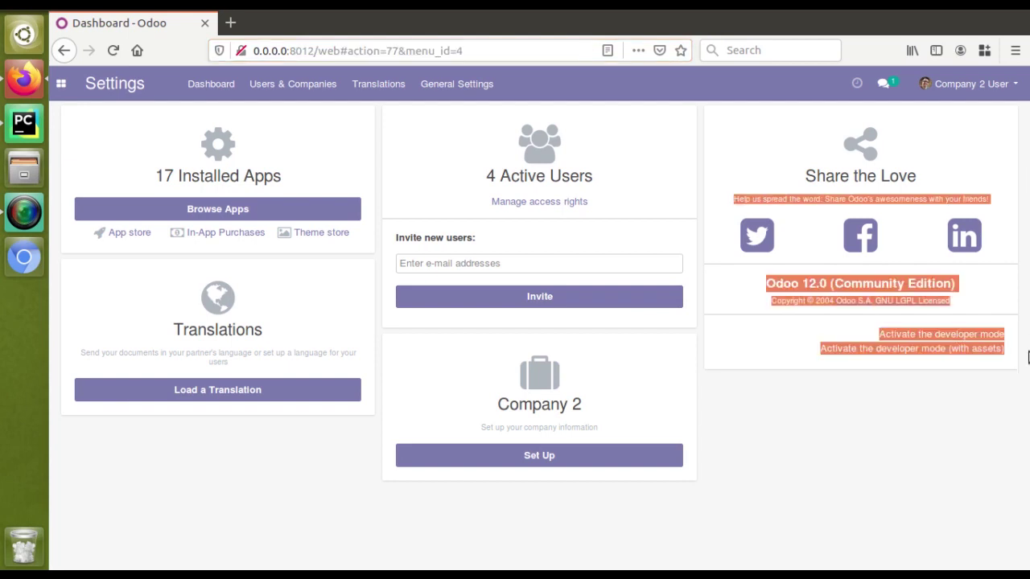
pyautogui.click(946, 565)
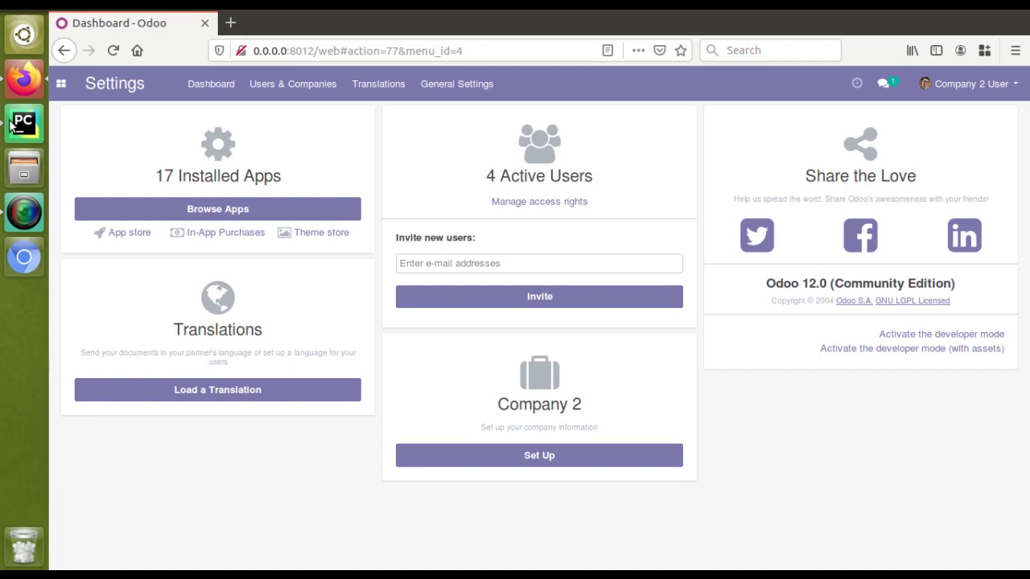
# - Search the Firefox add-on store for 'odoo debug' from the Add-ons manager
pyautogui.click(1017, 53)
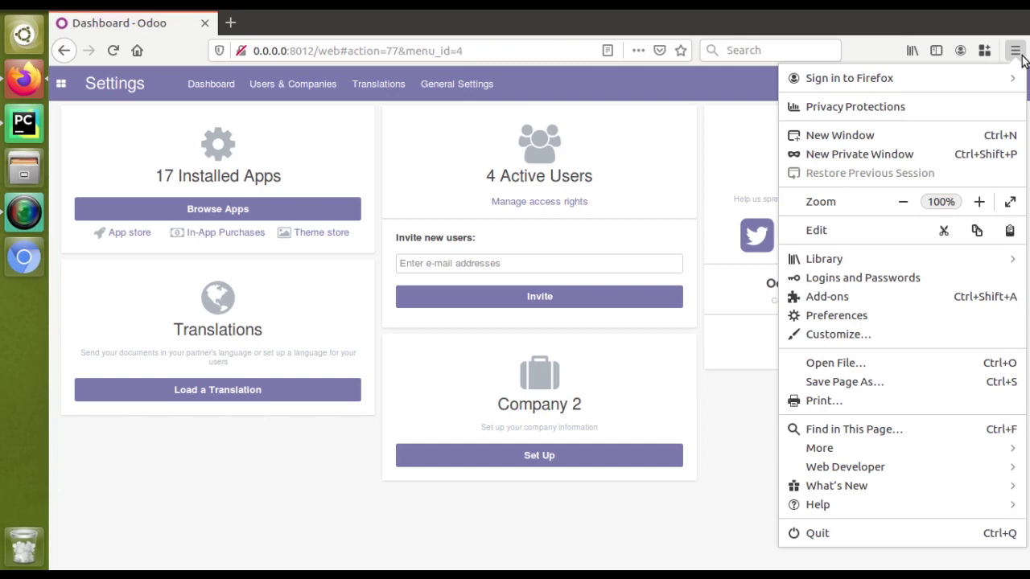
pyautogui.click(913, 303)
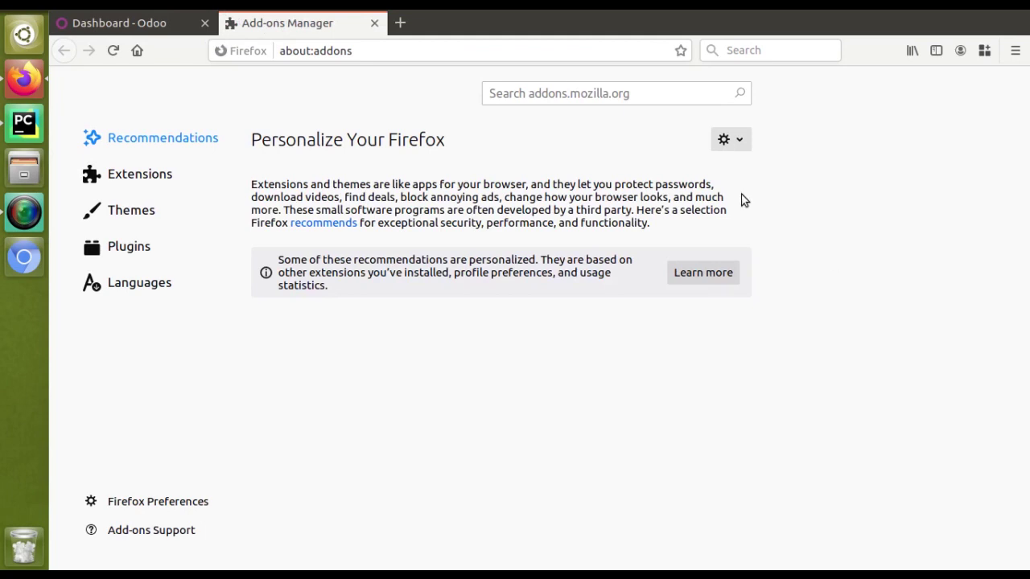
pyautogui.click(603, 99)
pyautogui.write('odoo')
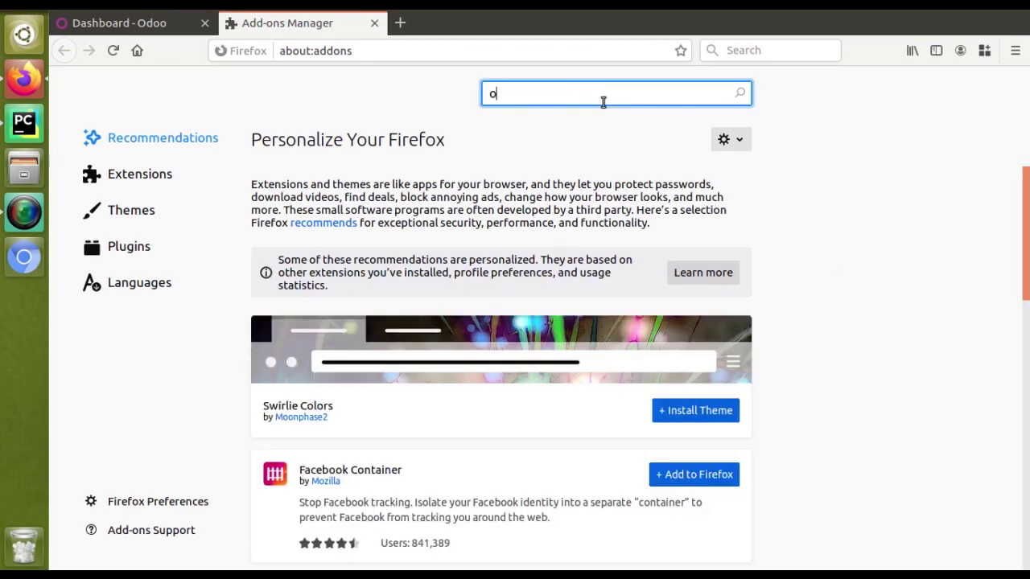
pyautogui.write(' debb')
pyautogui.press('BackSpace')
pyautogui.write('ug')
pyautogui.press('Return')
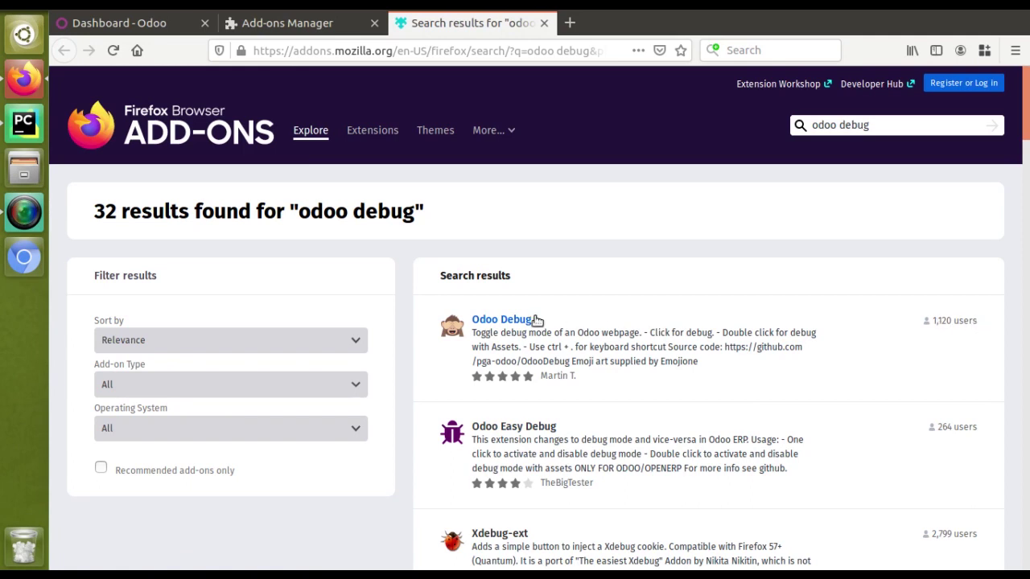
# - Install the Odoo Debug extension from its add-on page, allowing it in private windows
pyautogui.click(499, 321)
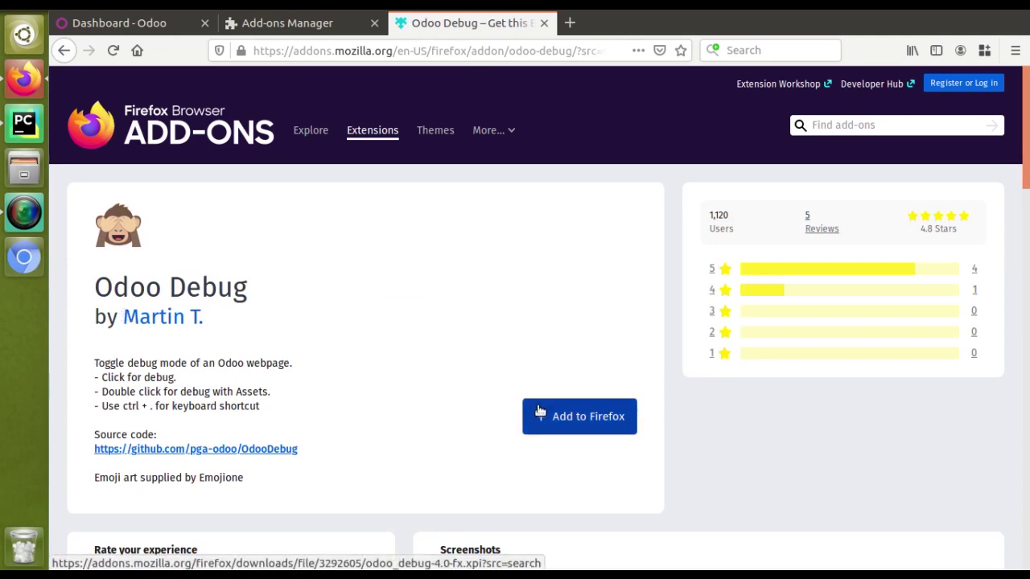
pyautogui.moveTo(93, 362); pyautogui.dragTo(224, 364)
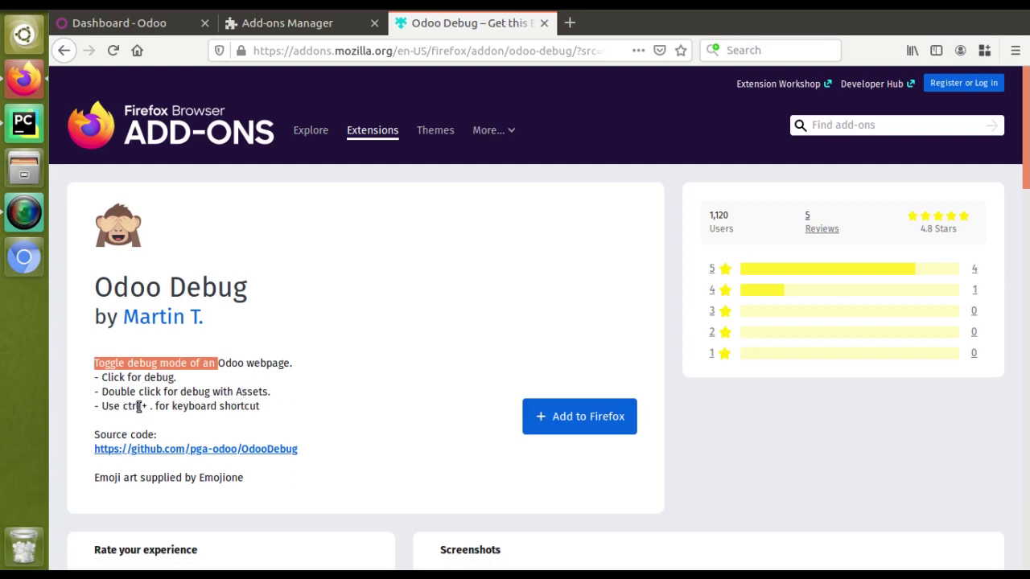
pyautogui.click(572, 418)
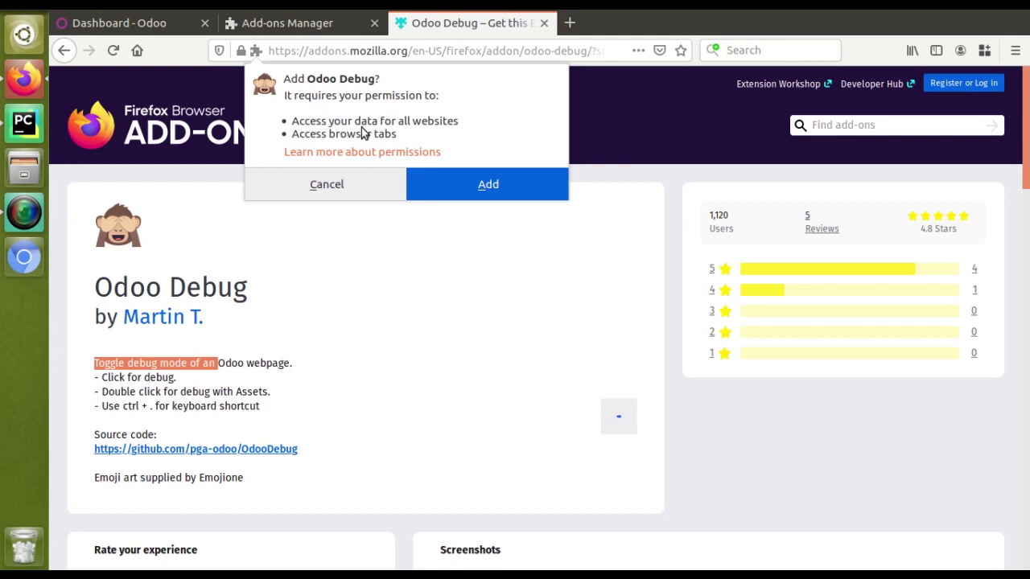
pyautogui.click(434, 173)
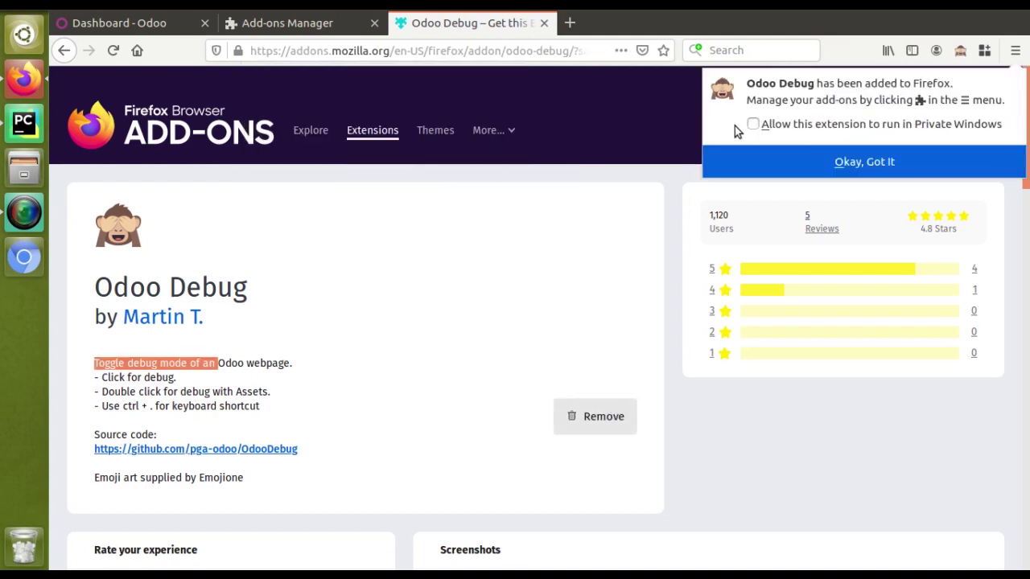
pyautogui.click(770, 125)
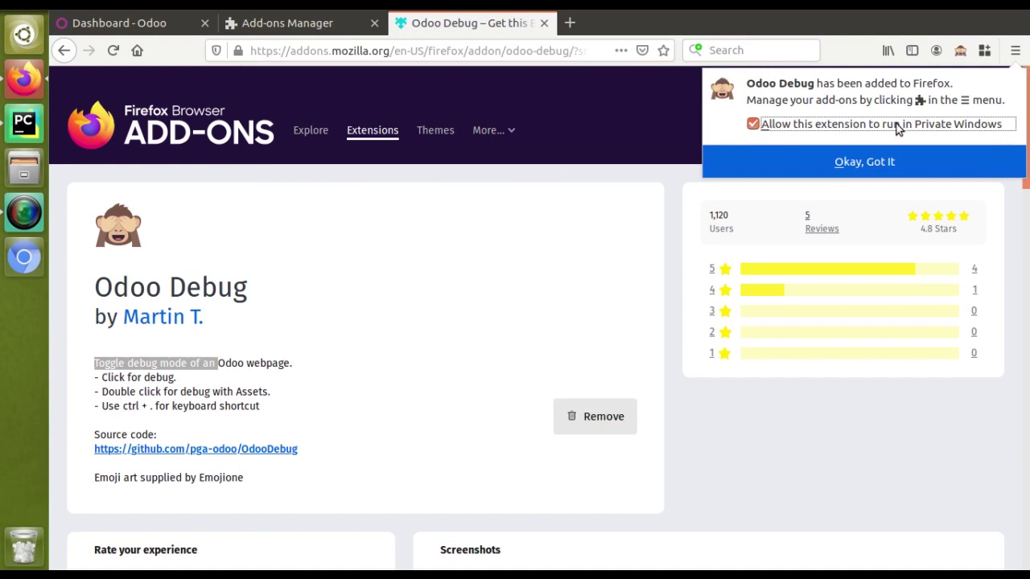
pyautogui.click(887, 159)
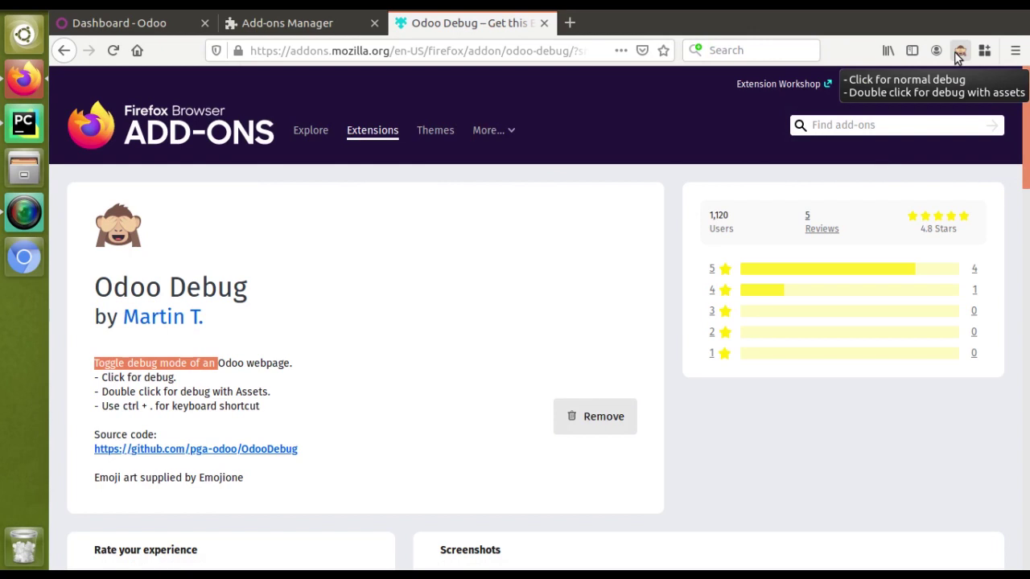
# - Close both add-on tabs and open patient HP001 - Odoo Dev in the Hospital app
pyautogui.click(544, 24)
pyautogui.click(374, 23)
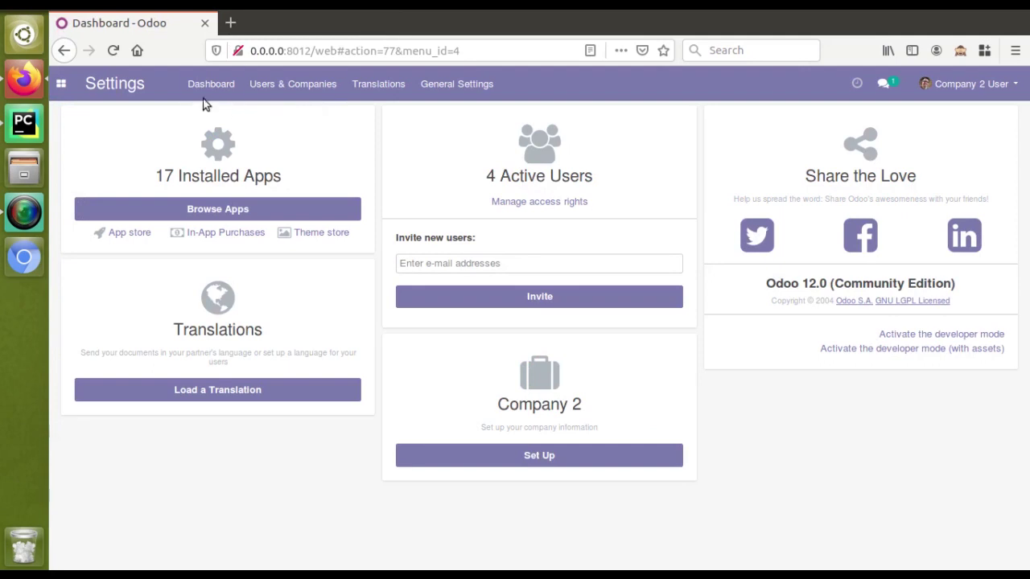
pyautogui.click(61, 84)
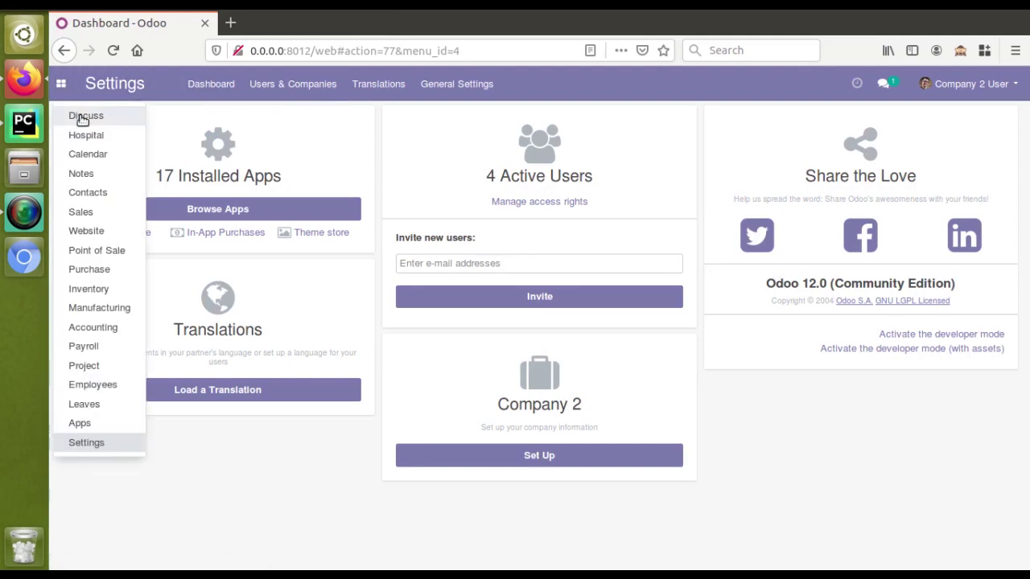
pyautogui.click(81, 115)
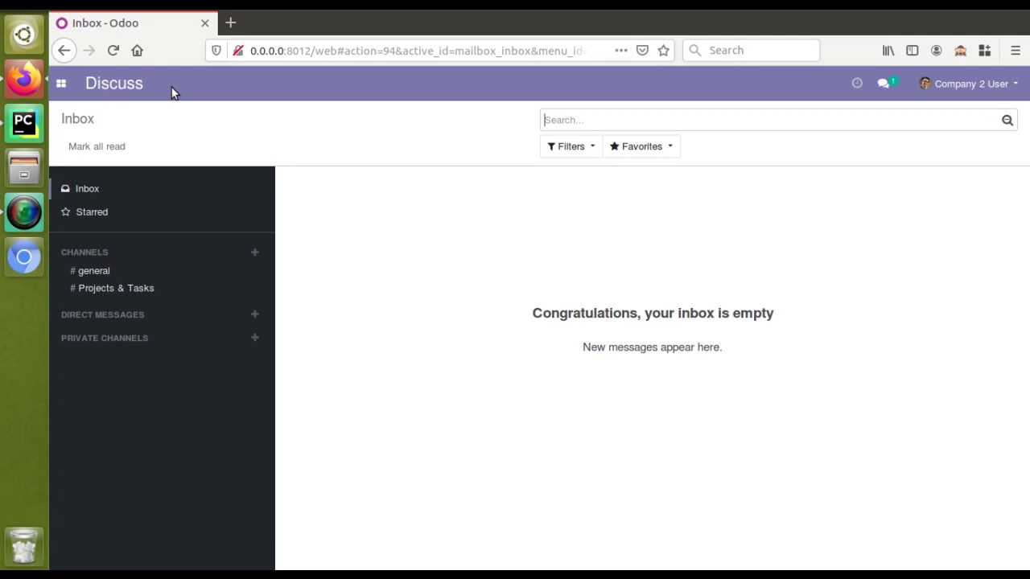
pyautogui.click(61, 84)
pyautogui.click(86, 138)
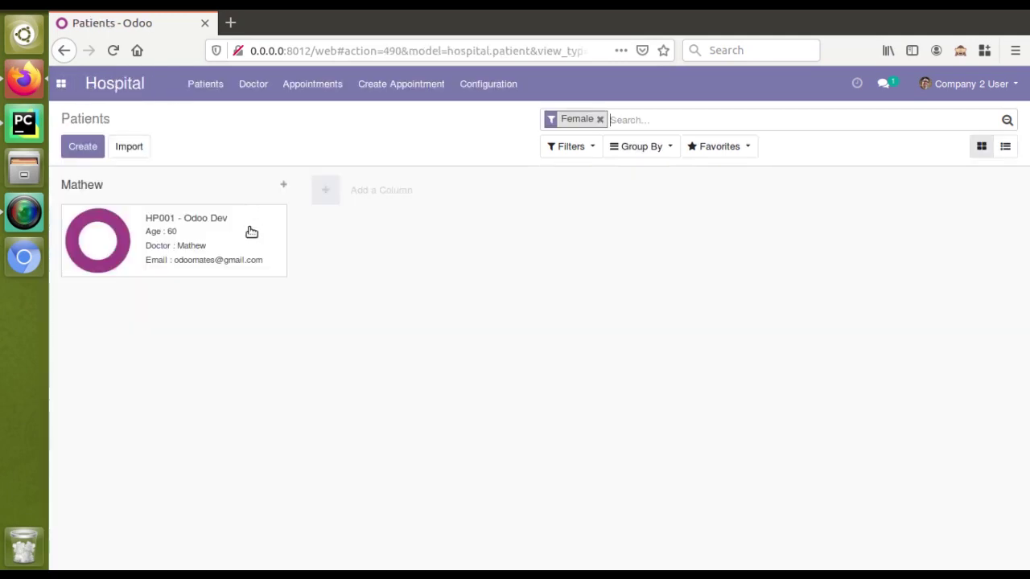
pyautogui.click(248, 231)
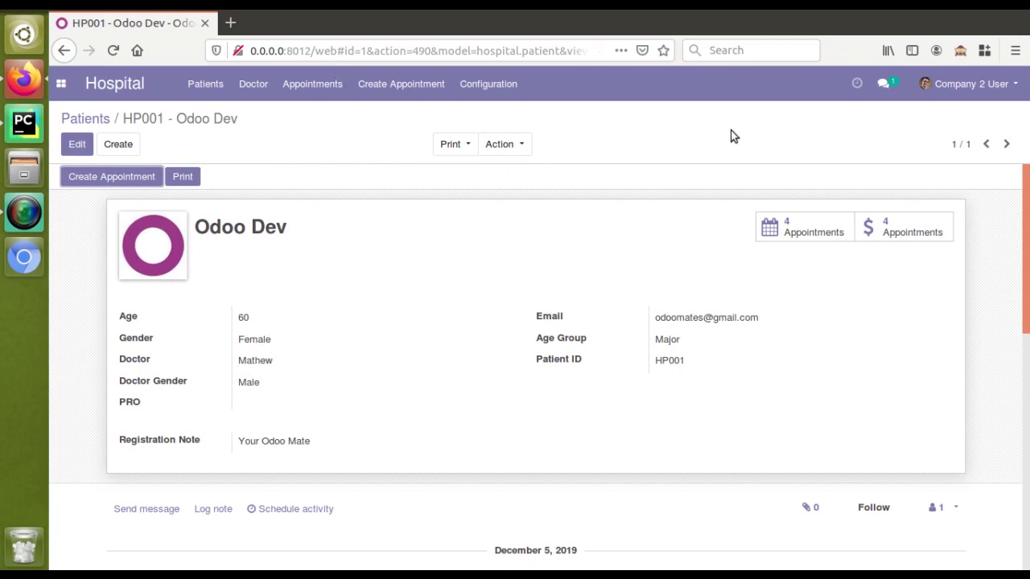
pyautogui.click(960, 51)
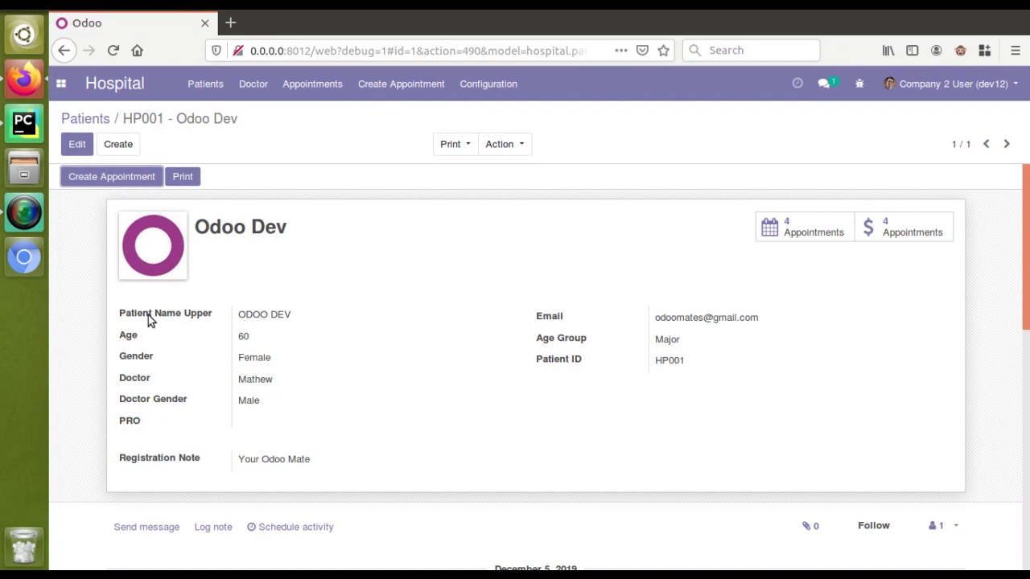
pyautogui.moveTo(148, 314)
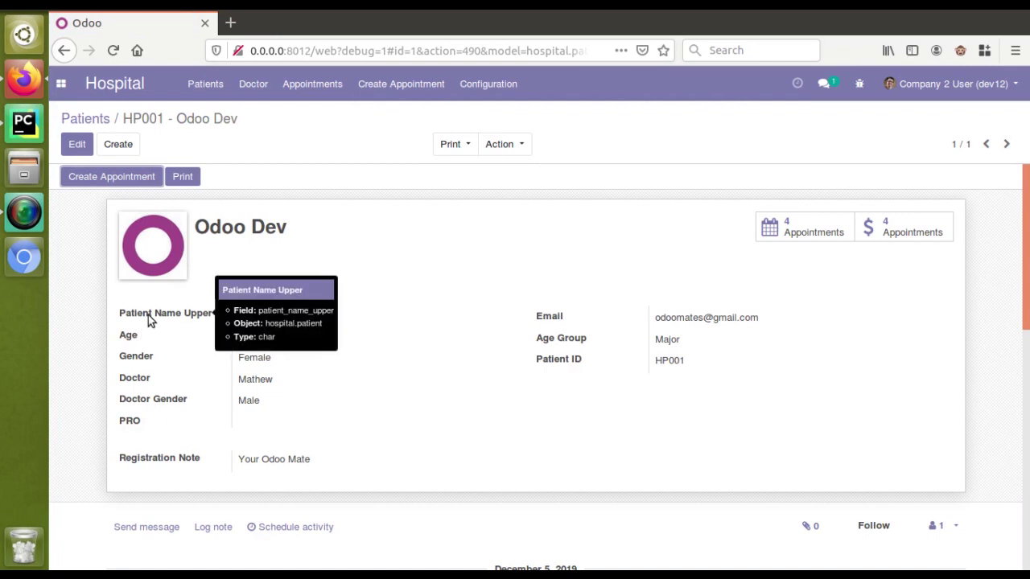
pyautogui.click(960, 51)
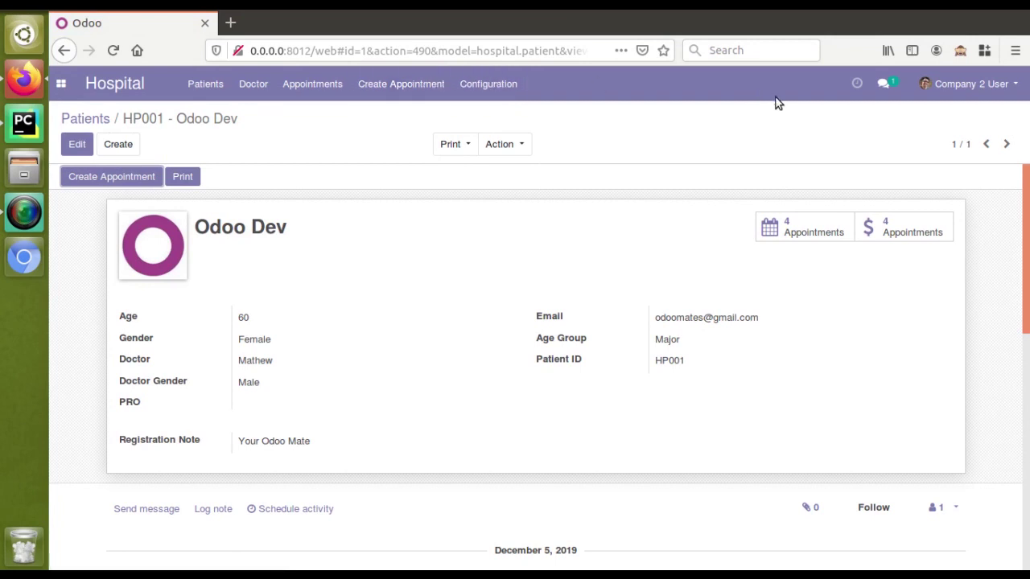
# - Turn debug mode with assets on, then off again, with the Odoo Debug toolbar icon
pyautogui.click(961, 51)
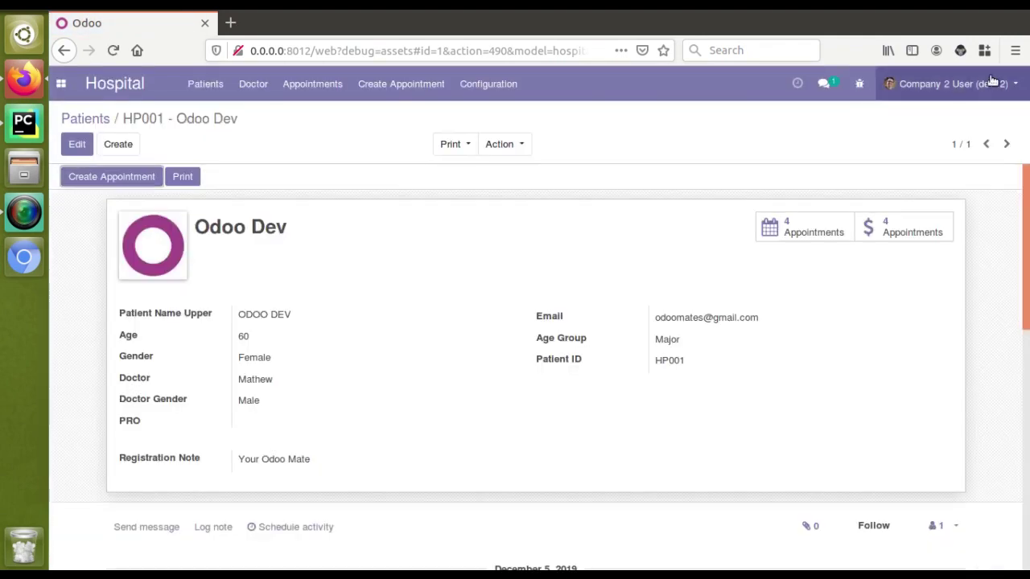
pyautogui.click(961, 51)
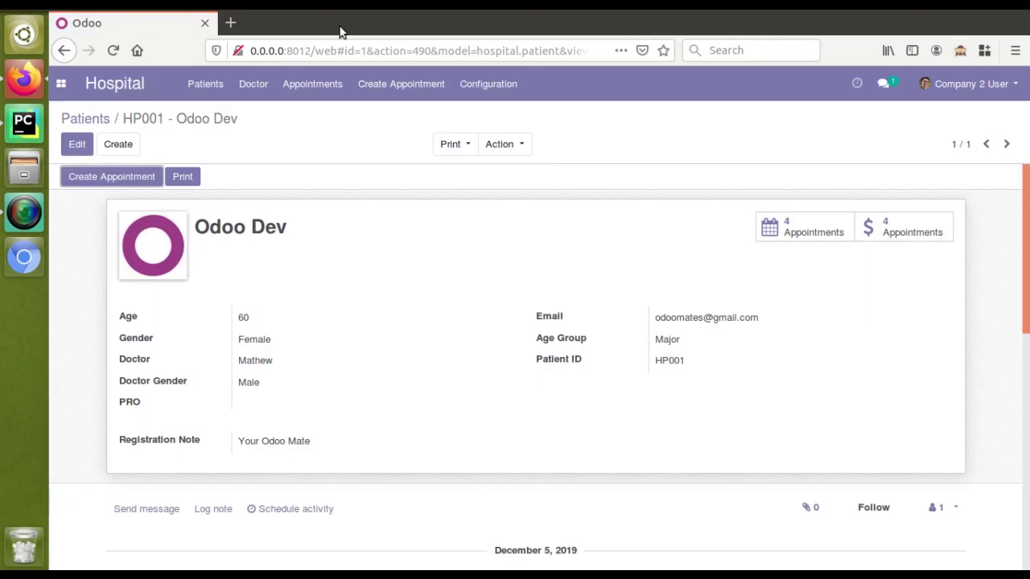
pyautogui.click(102, 123)
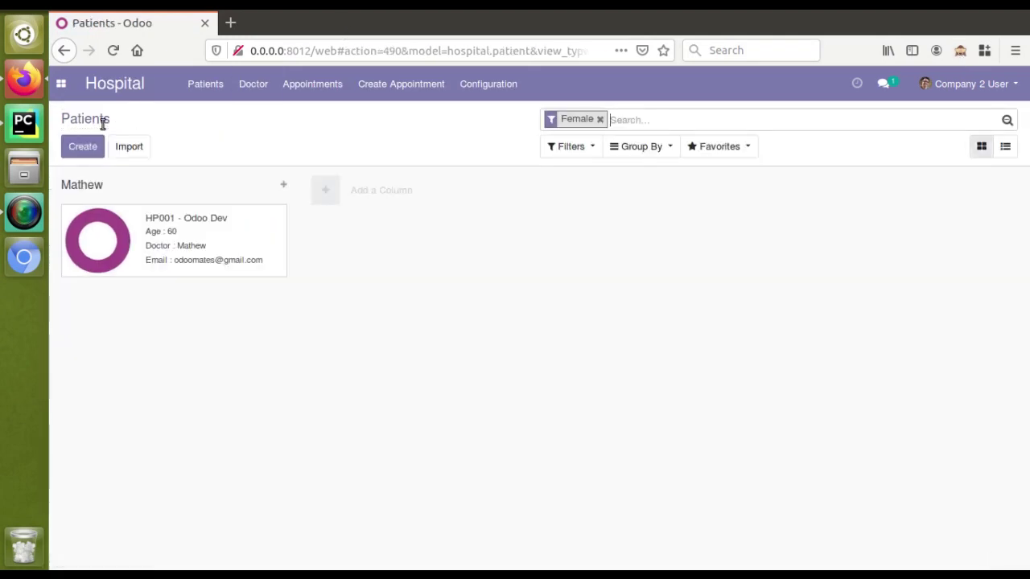